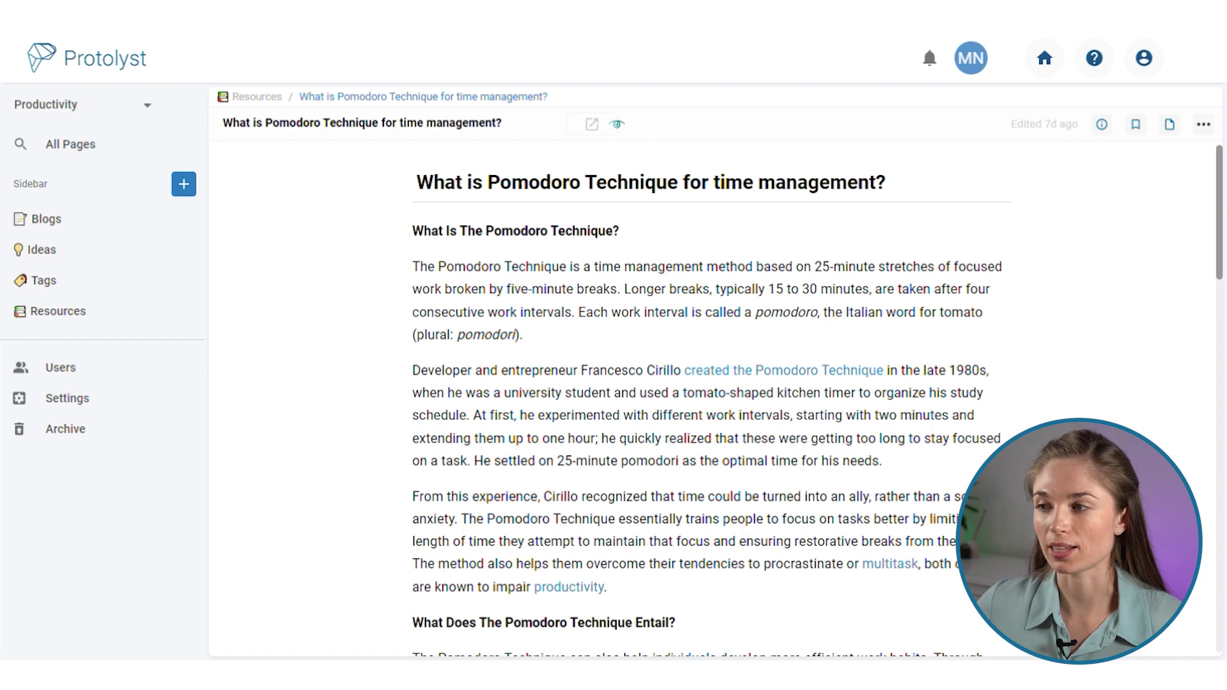
Step: Capture the passage about experimenting with work intervals as an atom linked to Time Management
{"action": "left_click_drag", "start_coordinate": [521, 416], "coordinate": [900, 471]}
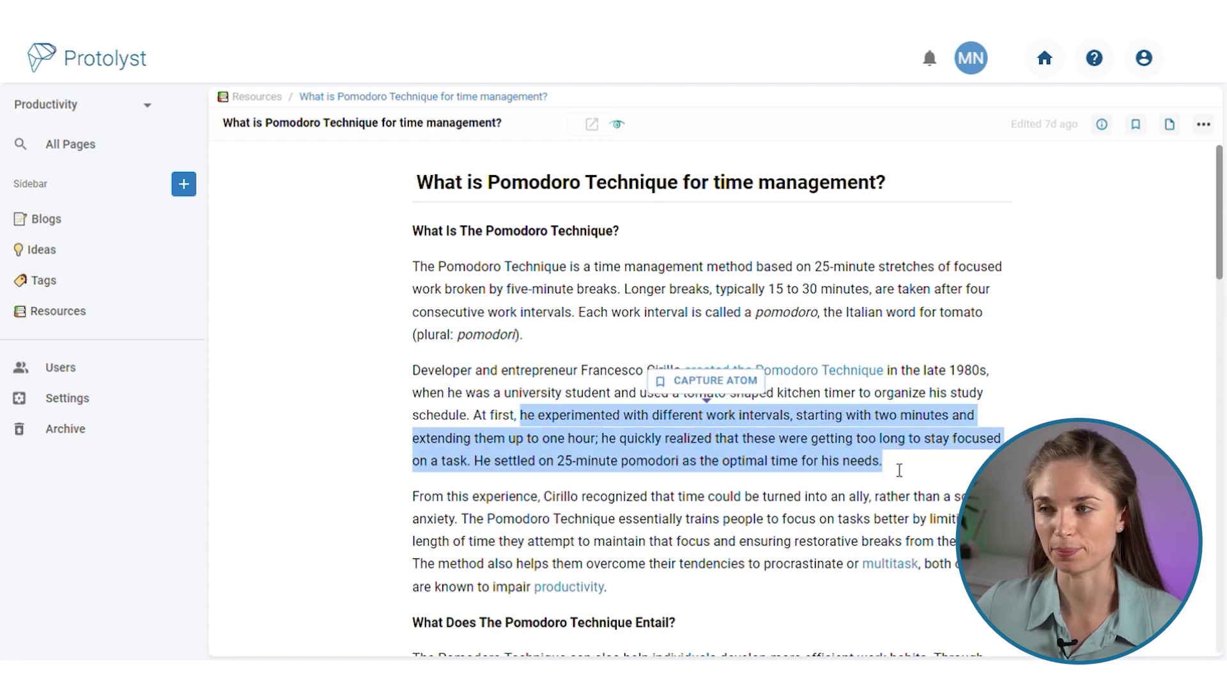
{"action": "left_click", "coordinate": [711, 380]}
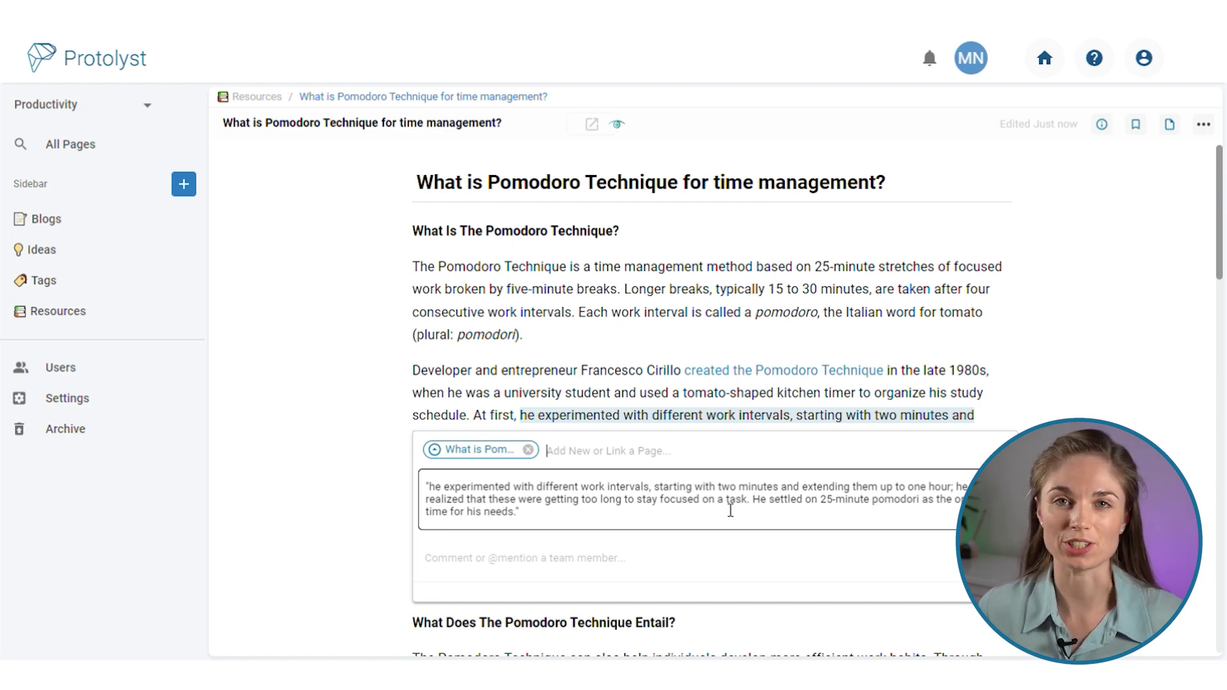
{"action": "left_click", "coordinate": [684, 464]}
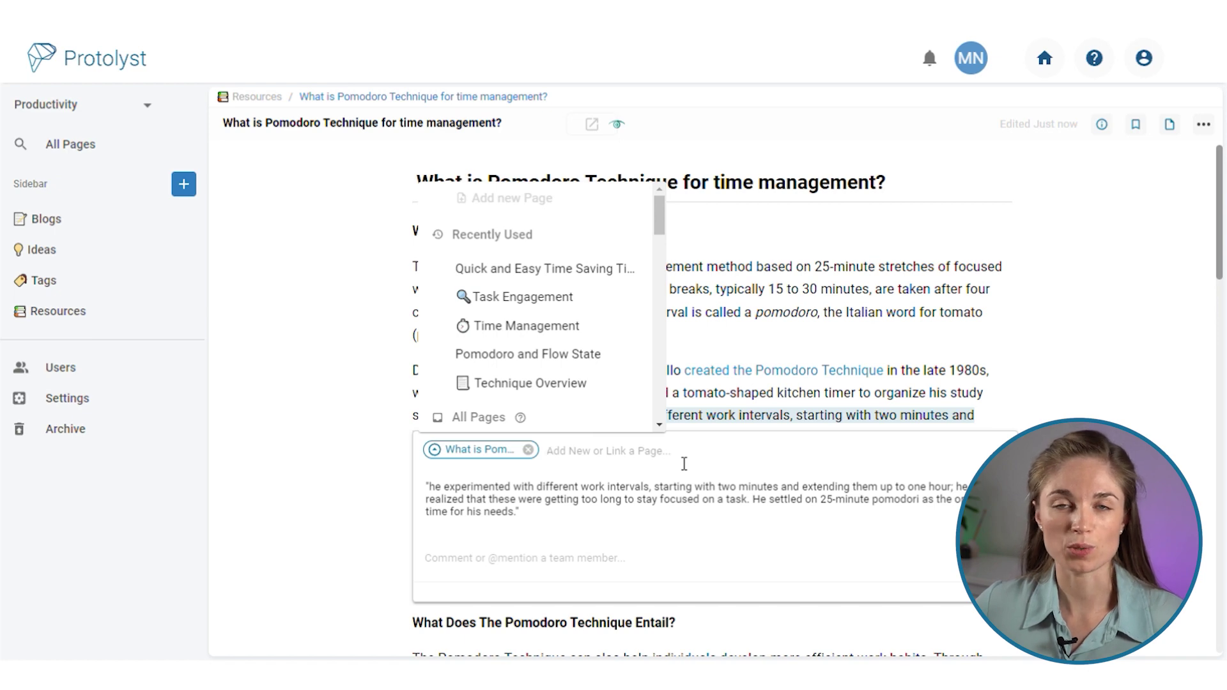
{"action": "type", "text": "tim"}
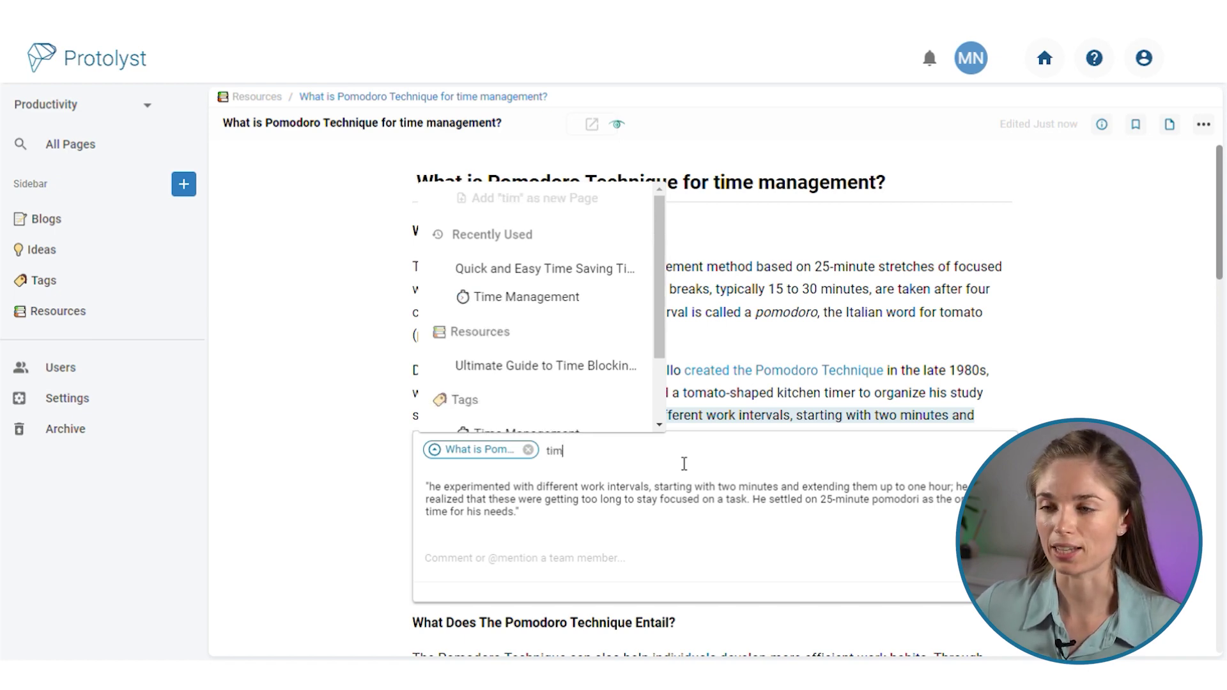
{"action": "left_click", "coordinate": [526, 297]}
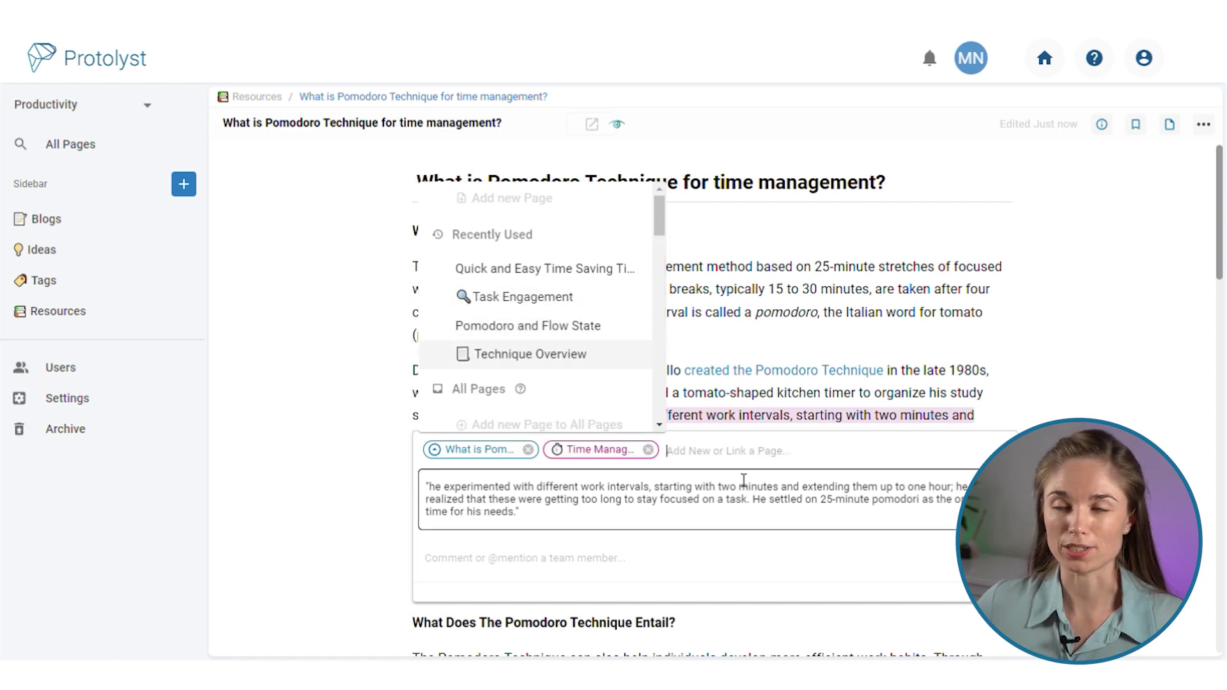
Step: Also link the atom to Technique Overview, then go to the Time Management tag page
{"action": "type", "text": "te"}
{"action": "left_click", "coordinate": [628, 339]}
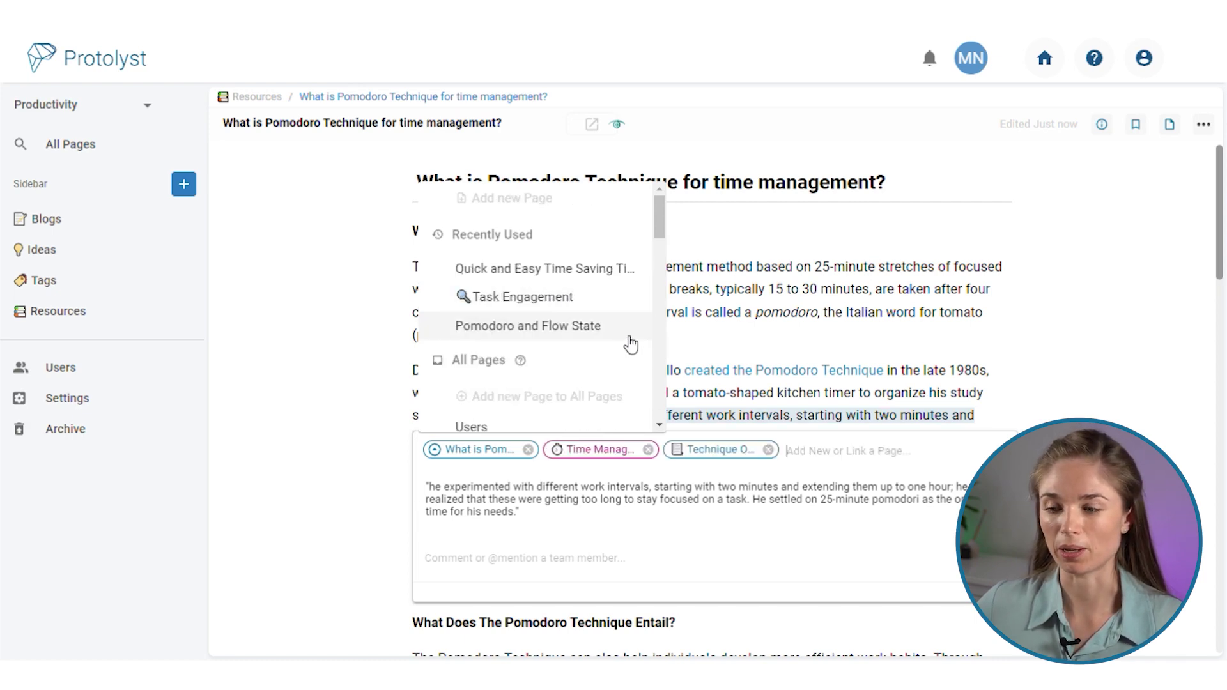
{"action": "left_click", "coordinate": [857, 467]}
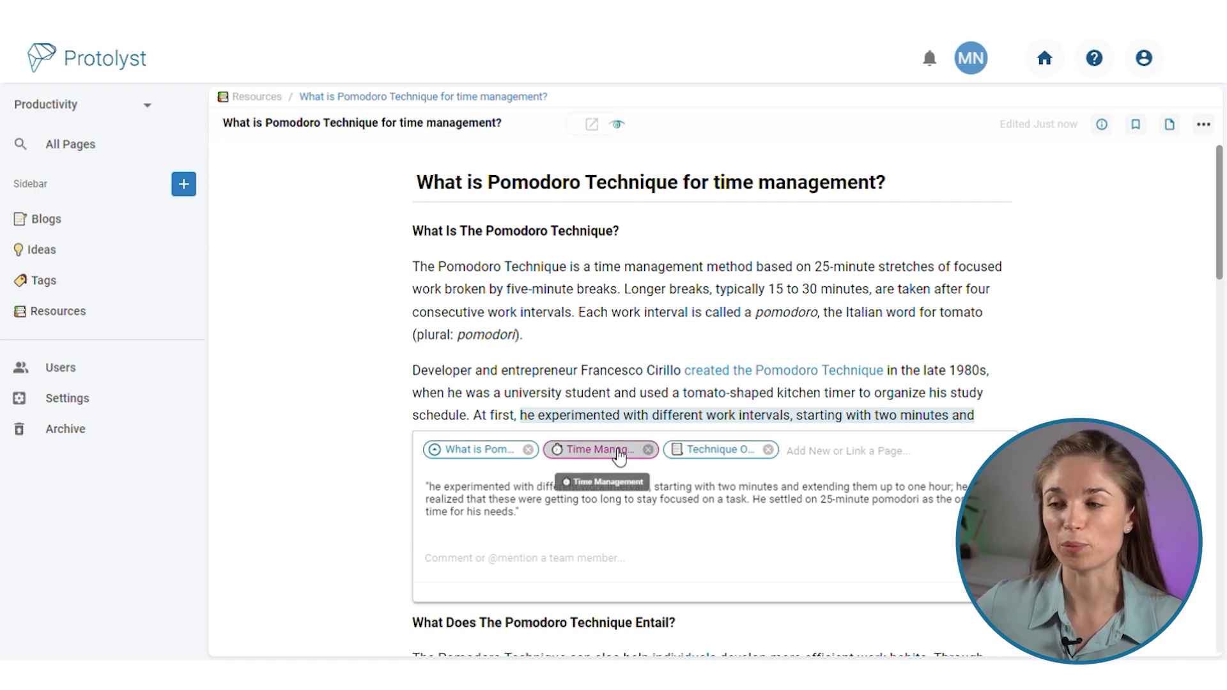
{"action": "left_click", "coordinate": [618, 453]}
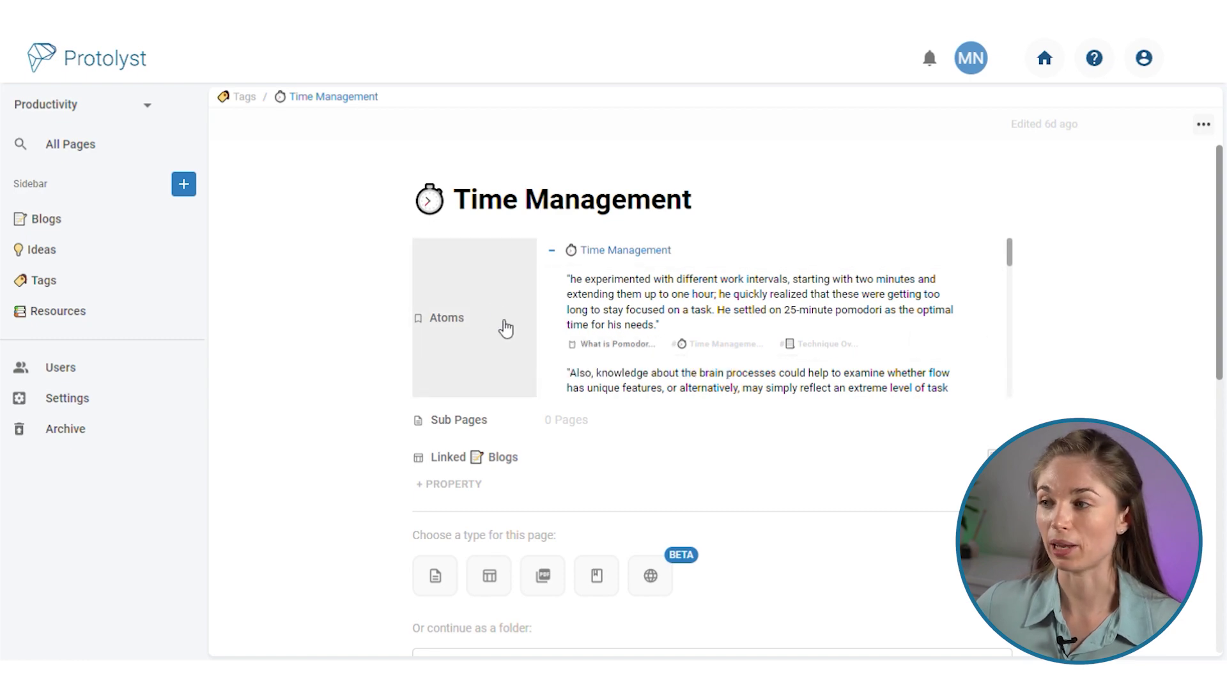
Step: Open the 'Also, knowledge…' flow atom from the Atoms table and go to its Task Engagement tag
{"action": "scroll", "coordinate": [649, 405], "scroll_direction": "down", "scroll_amount": 7}
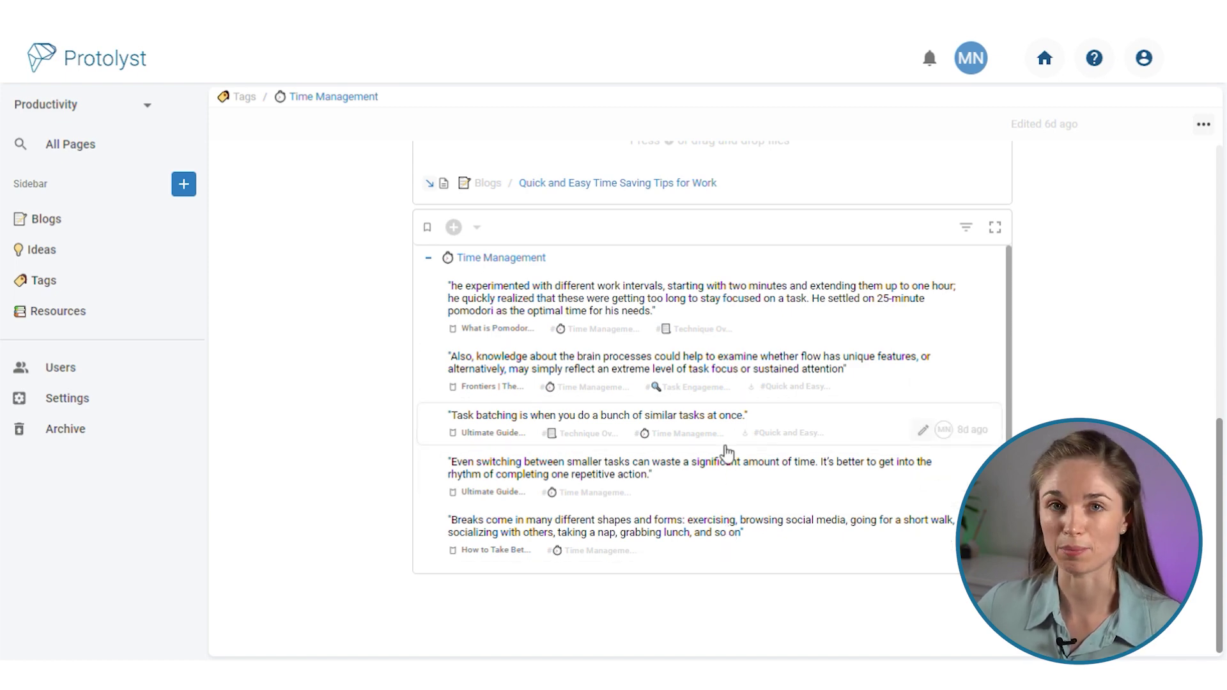
{"action": "left_click", "coordinate": [754, 364]}
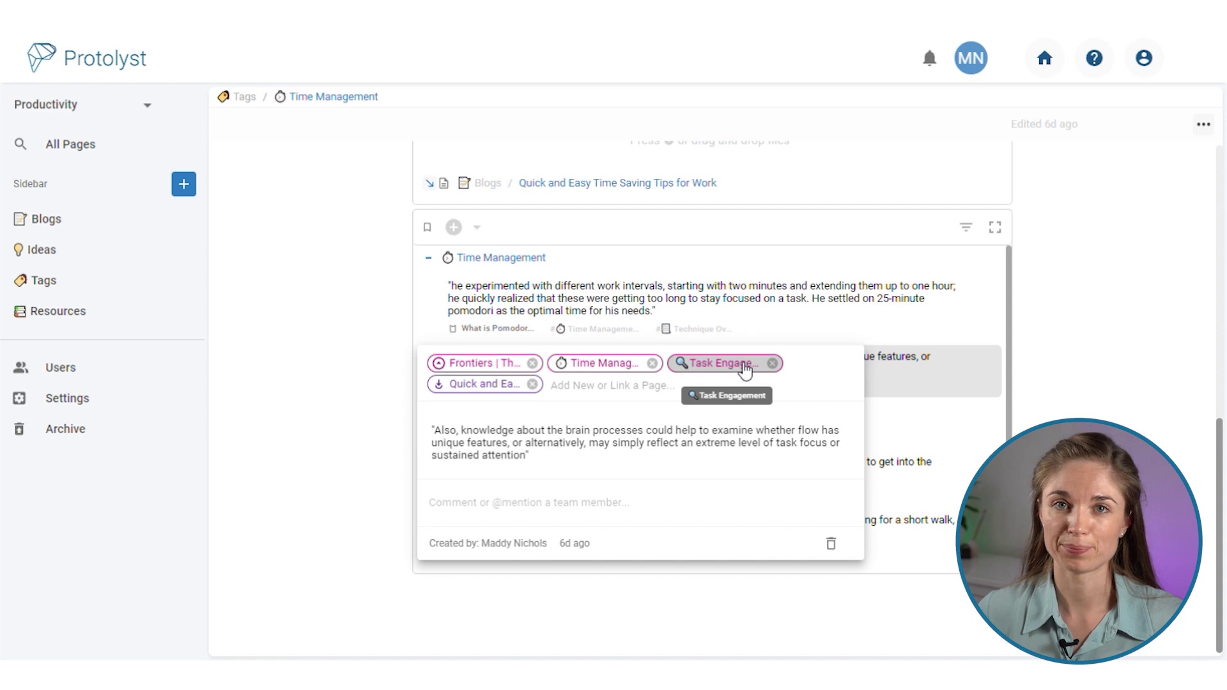
{"action": "left_click", "coordinate": [746, 370]}
Step: Open the 'Quick and Easy Time Saving Tips for Work' blog from the Task Engagement page
{"action": "scroll", "coordinate": [822, 425], "scroll_direction": "down", "scroll_amount": 4}
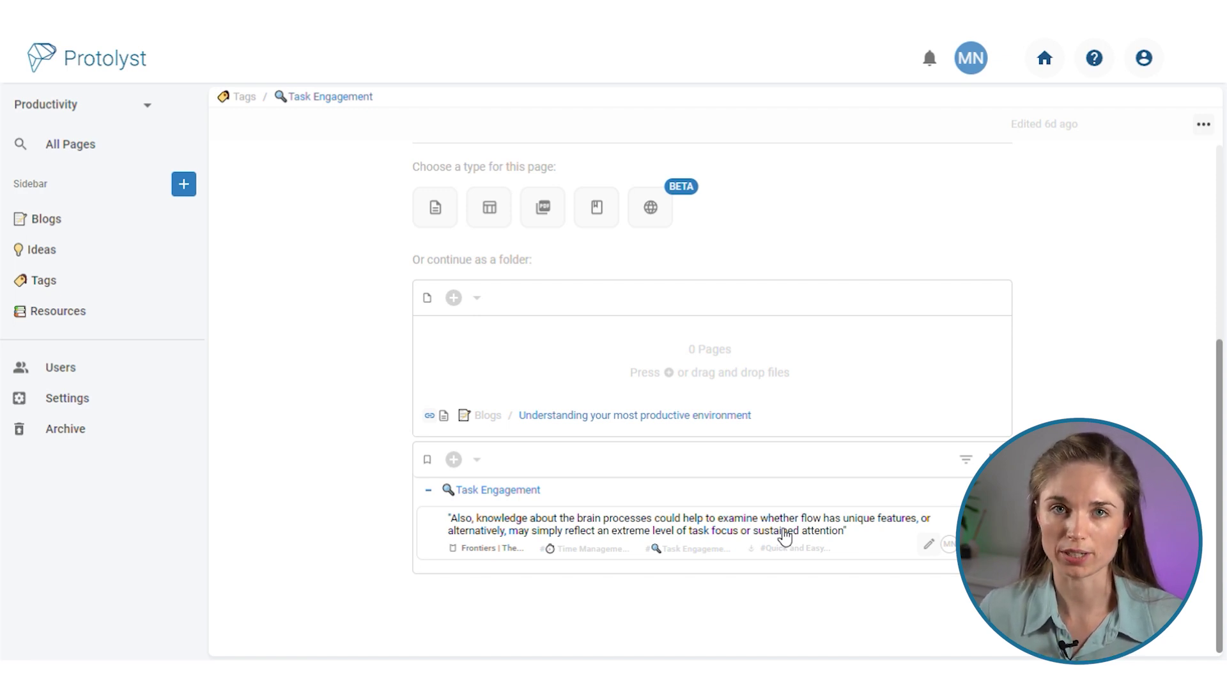
{"action": "left_click", "coordinate": [791, 547]}
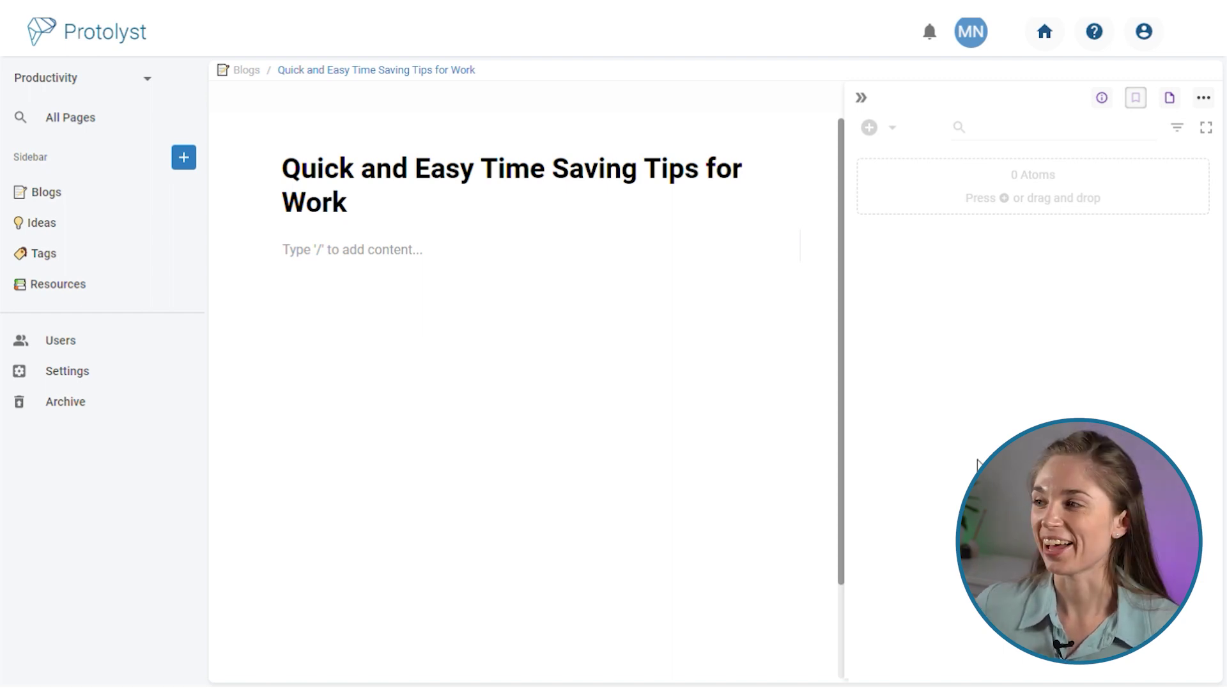
Step: Import the Time Management tag's atoms beside the blog and drag the flow quote into its body
{"action": "left_click", "coordinate": [893, 129]}
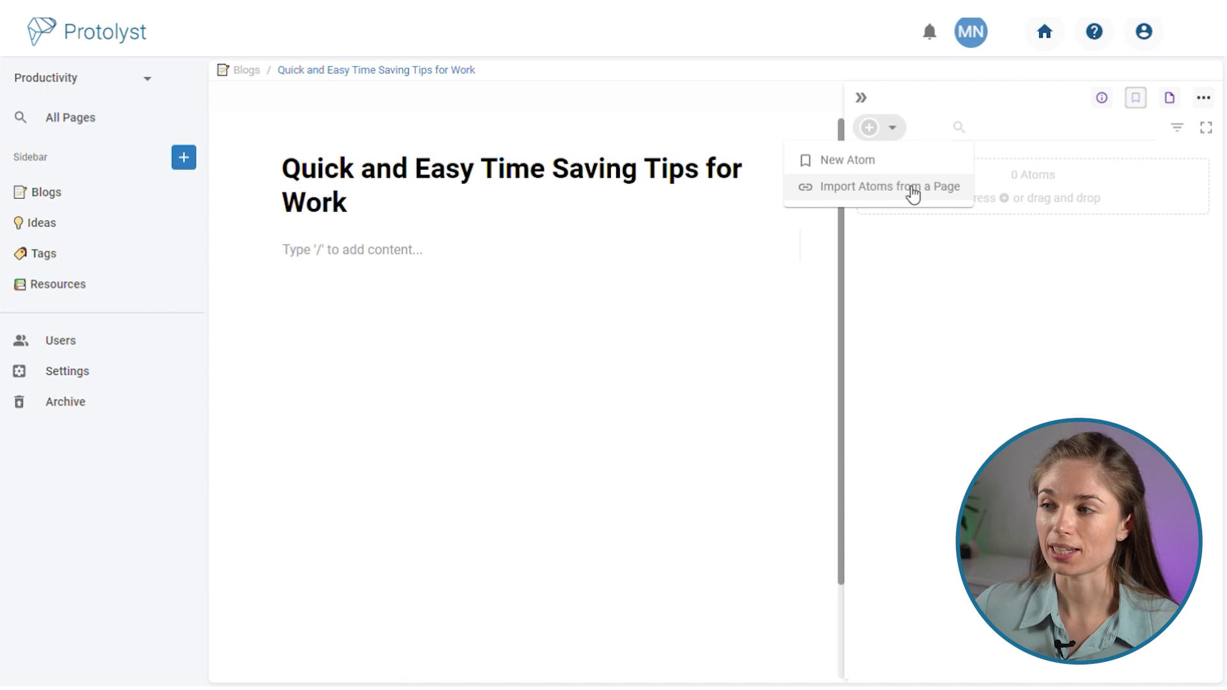
{"action": "left_click", "coordinate": [913, 191]}
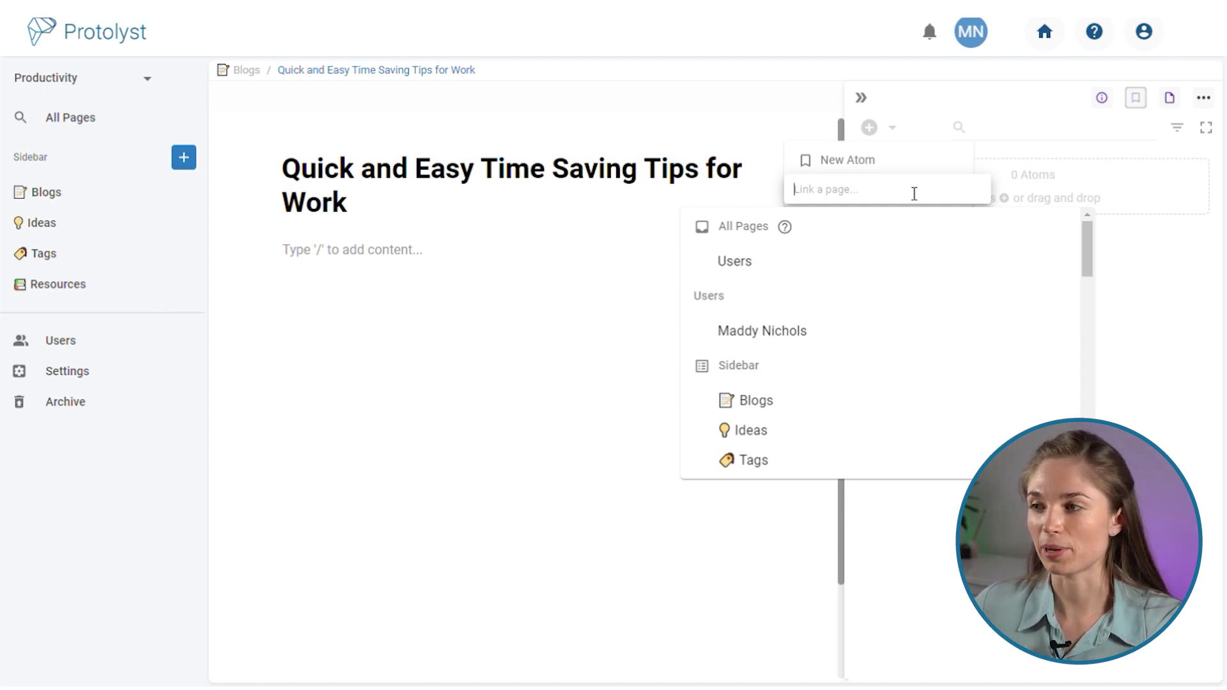
{"action": "type", "text": "tim"}
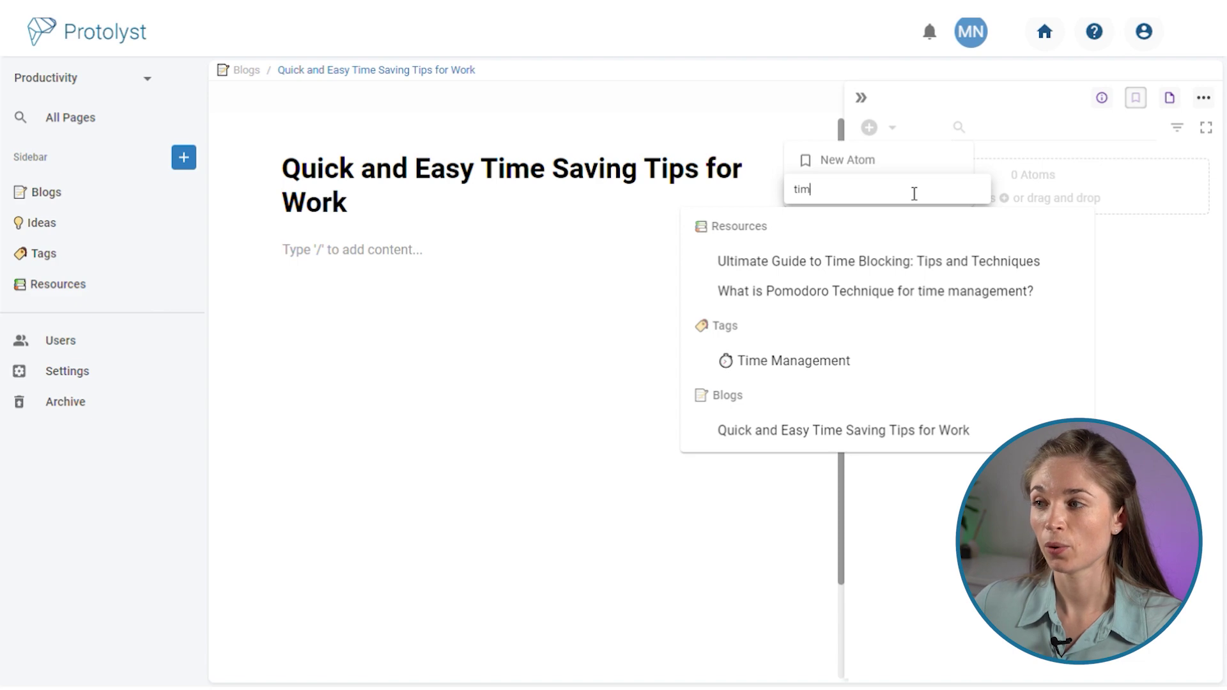
{"action": "left_click", "coordinate": [842, 363]}
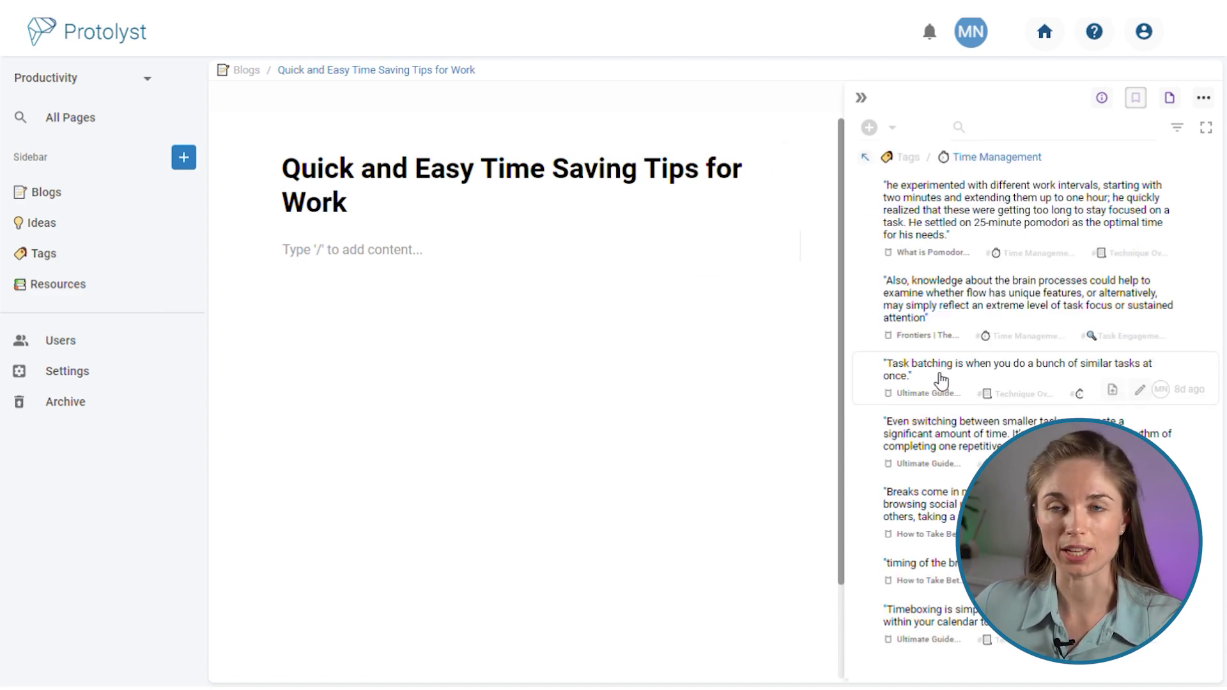
{"action": "left_click_drag", "start_coordinate": [1065, 301], "coordinate": [478, 262]}
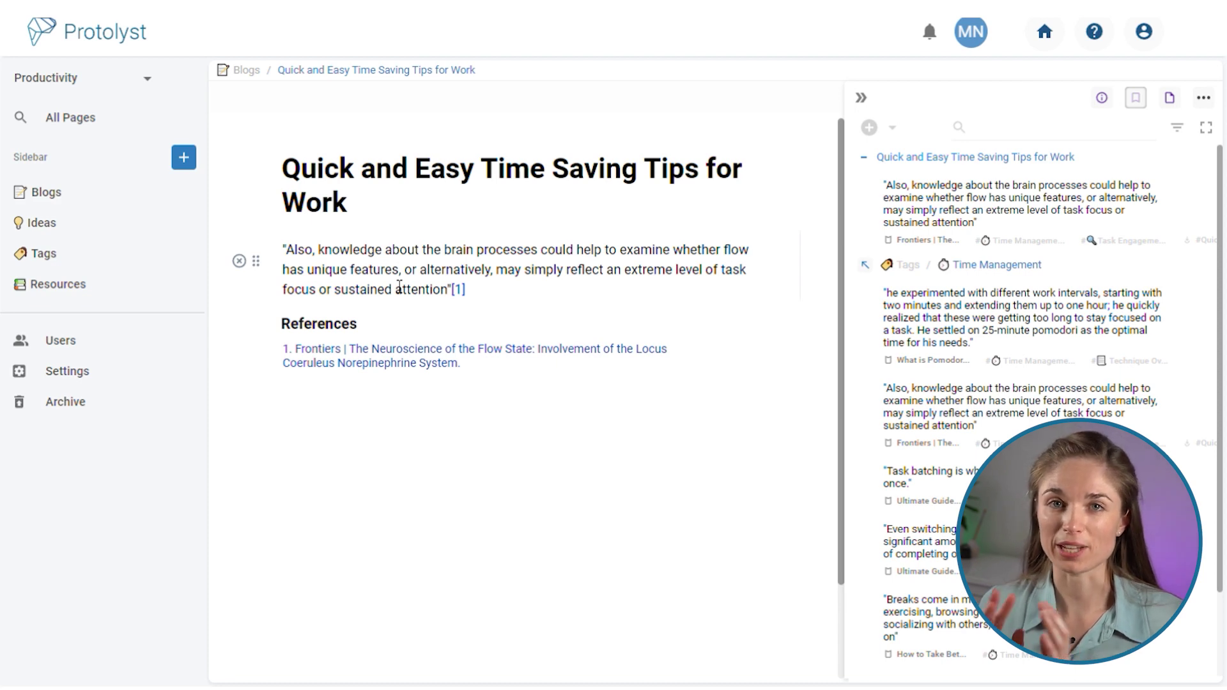
Step: Replace the quote's opening 'Also, k' with a capital K so it starts with 'Knowledge'
{"action": "double_click", "coordinate": [294, 252]}
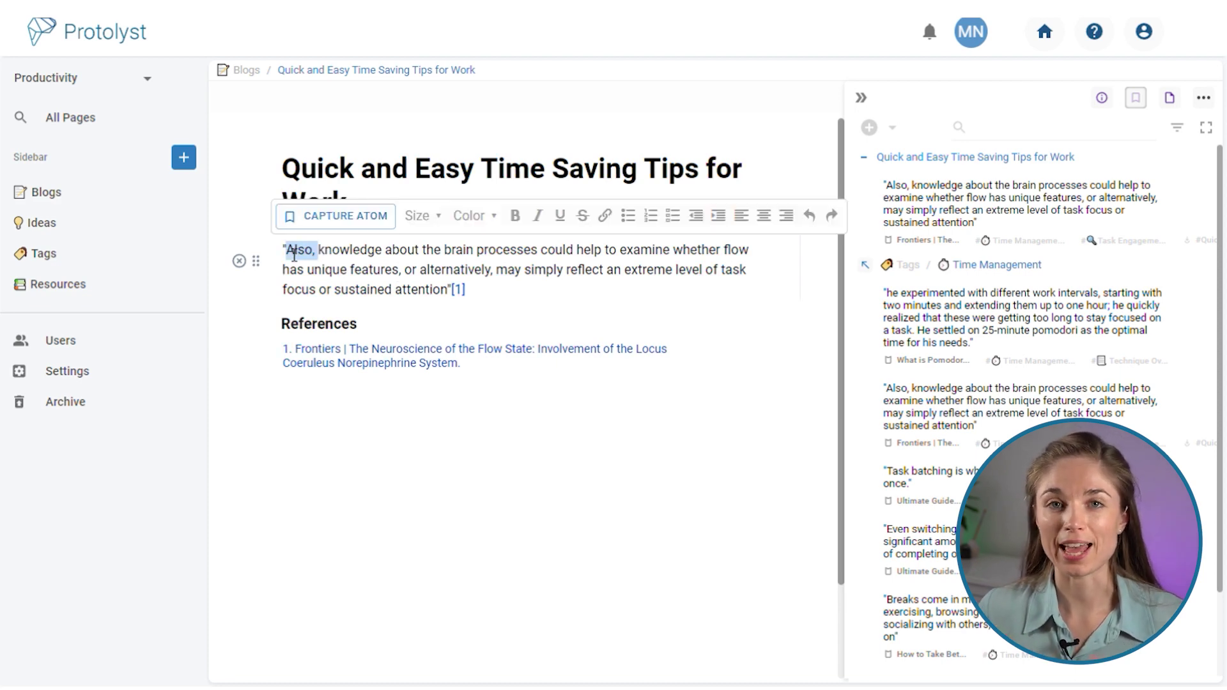
{"action": "key", "text": "BackSpace"}
{"action": "key", "text": "BackSpace"}
{"action": "key", "text": "Delete"}
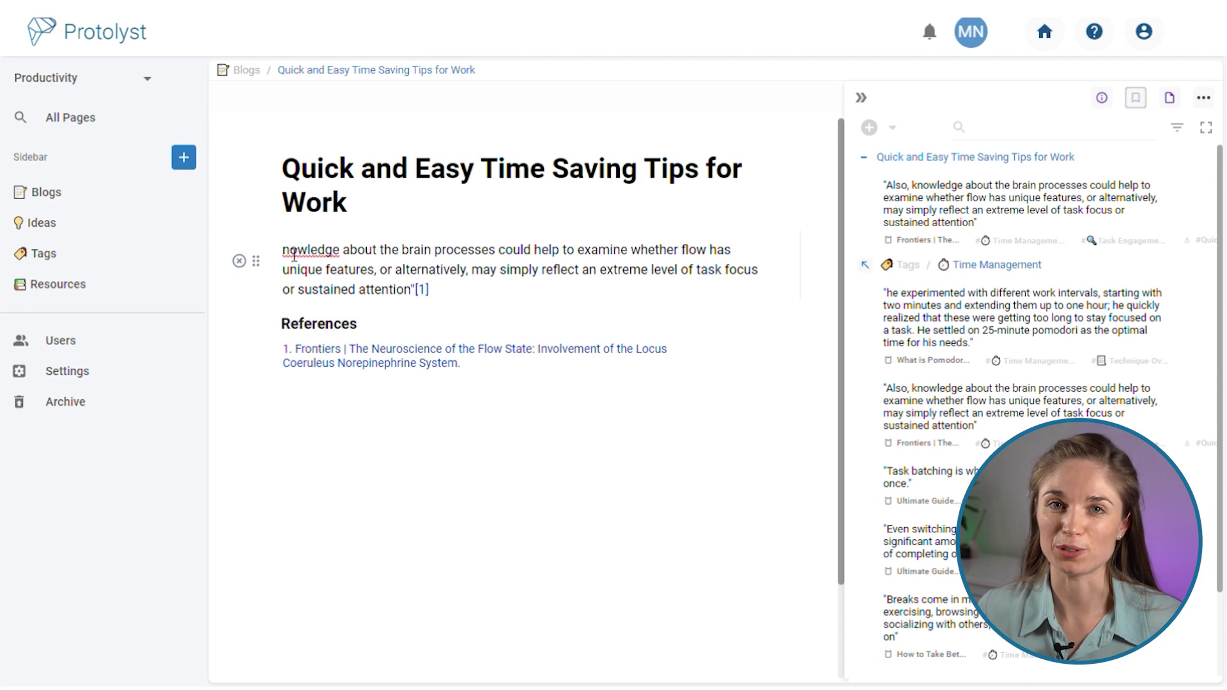
{"action": "type", "text": "K"}
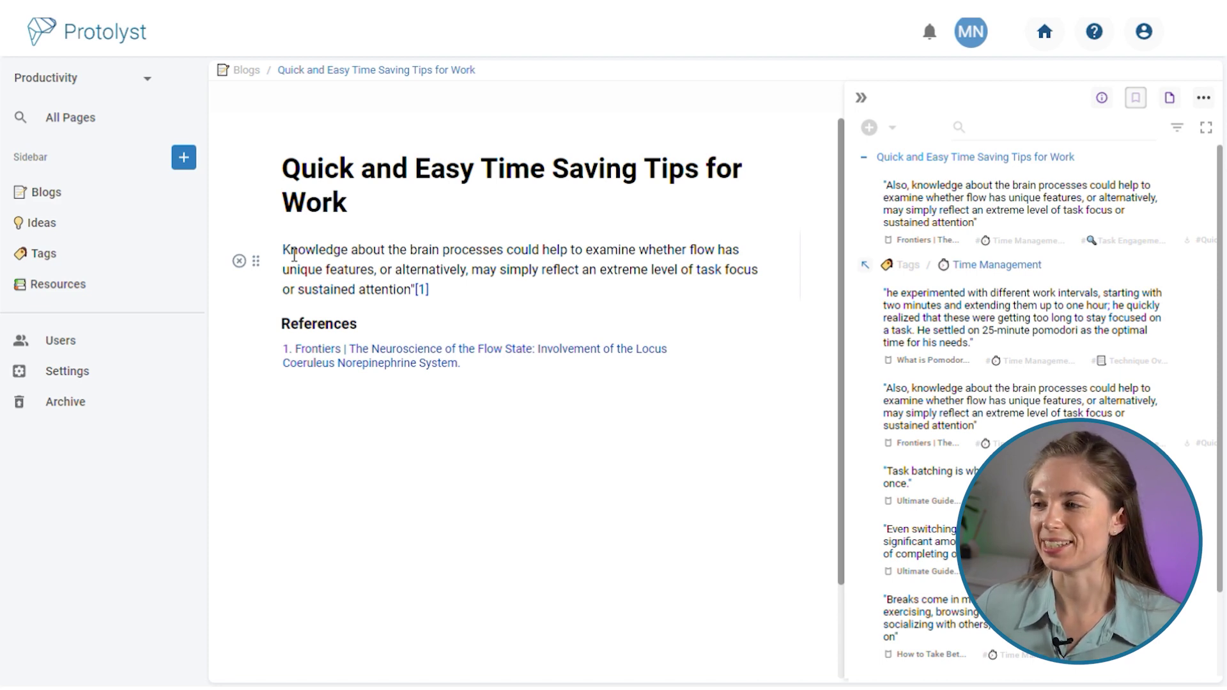
Step: Review the first saved quote's details, then open its cited Frontiers source
{"action": "left_click", "coordinate": [1056, 220]}
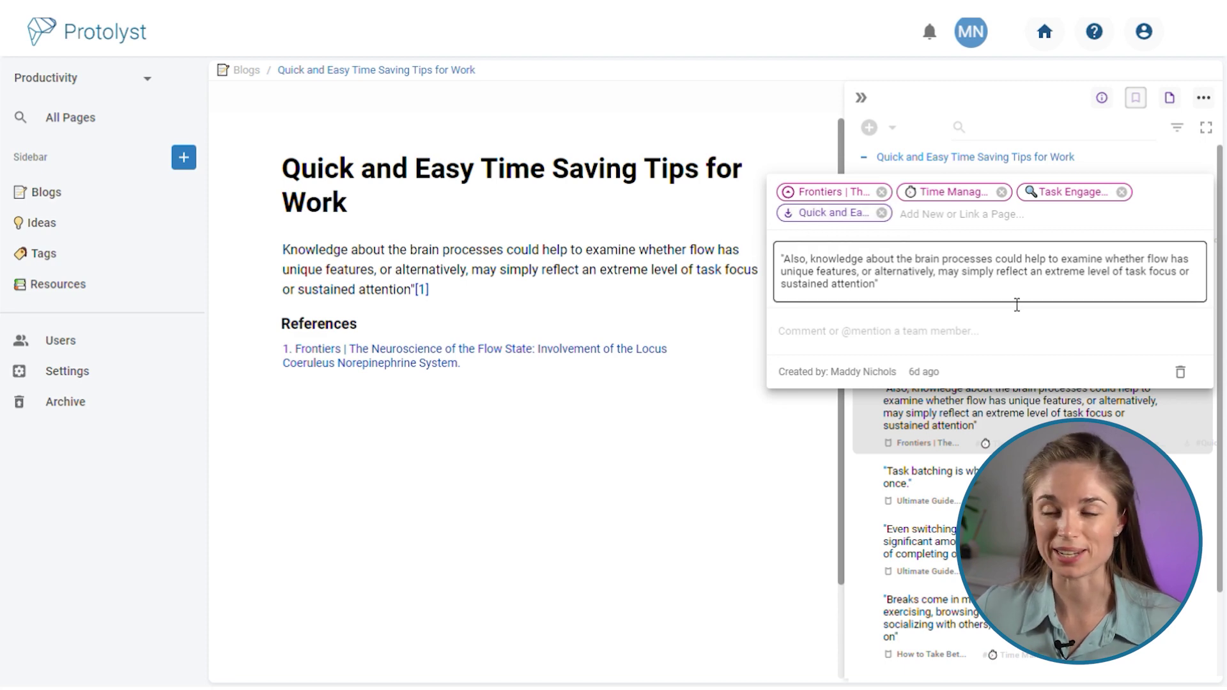
{"action": "left_click", "coordinate": [595, 309]}
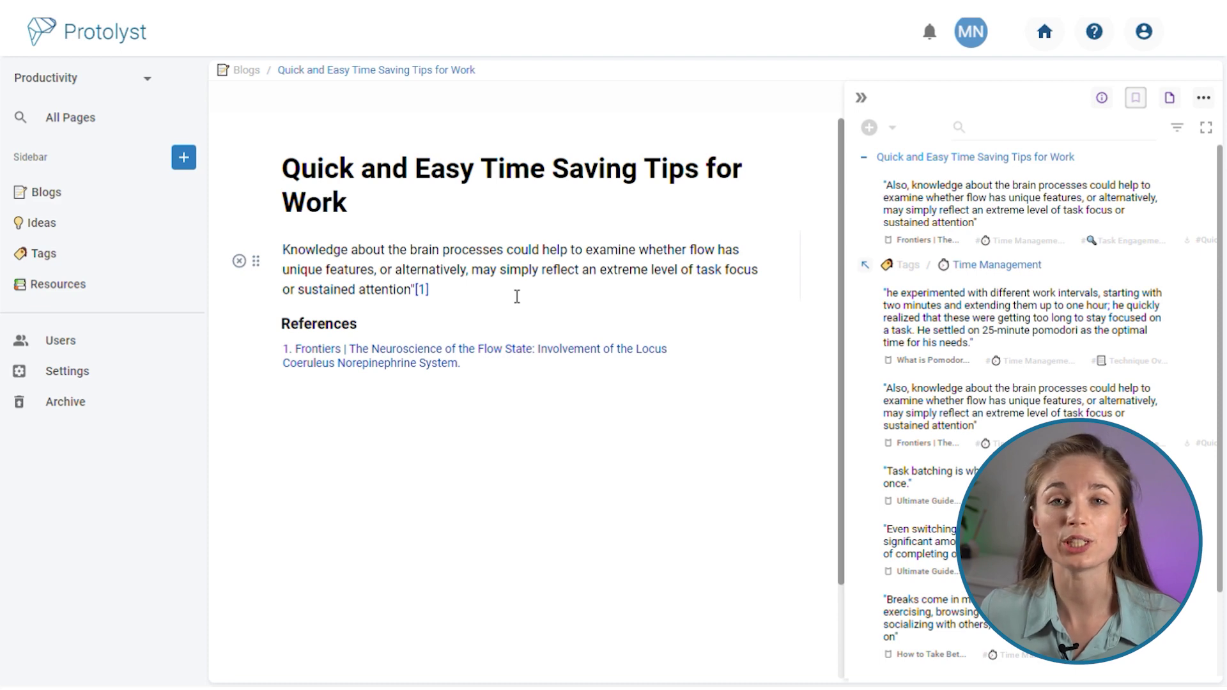
{"action": "left_click", "coordinate": [422, 290]}
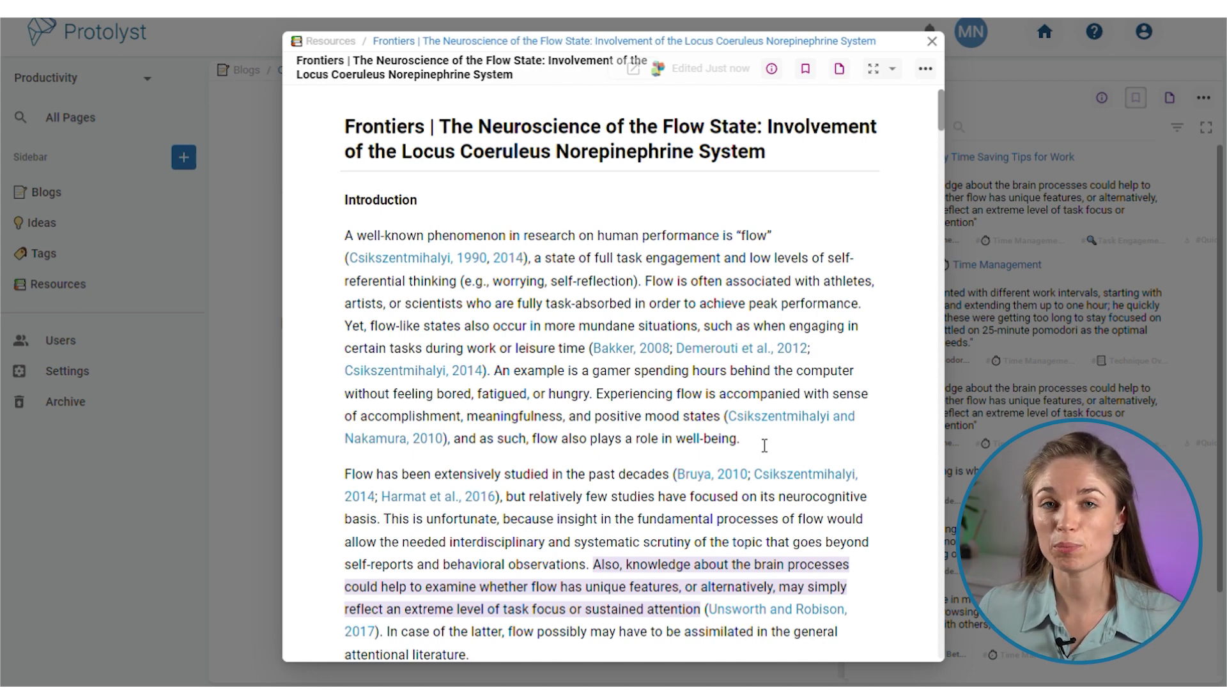
Step: Close the Frontiers source article to return to the Resources table
{"action": "left_click", "coordinate": [932, 42]}
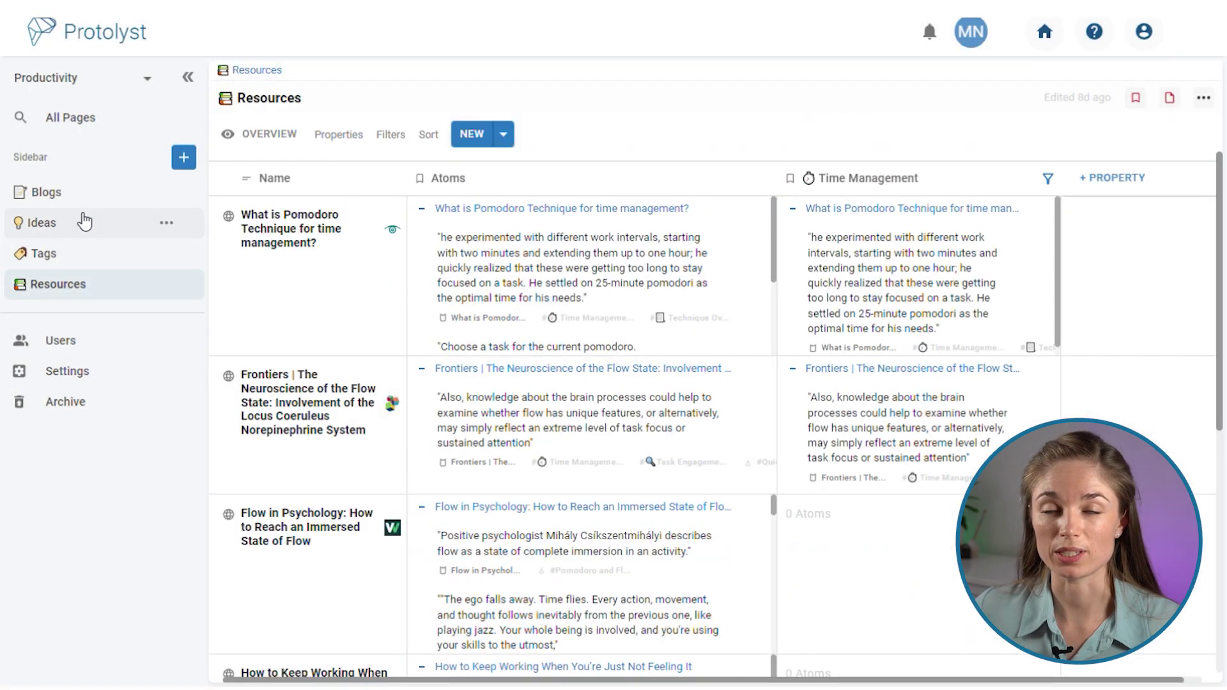
Step: Open the 'Understanding your most productive environment' blog beside Resources as a Text Editor page
{"action": "left_click", "coordinate": [124, 195]}
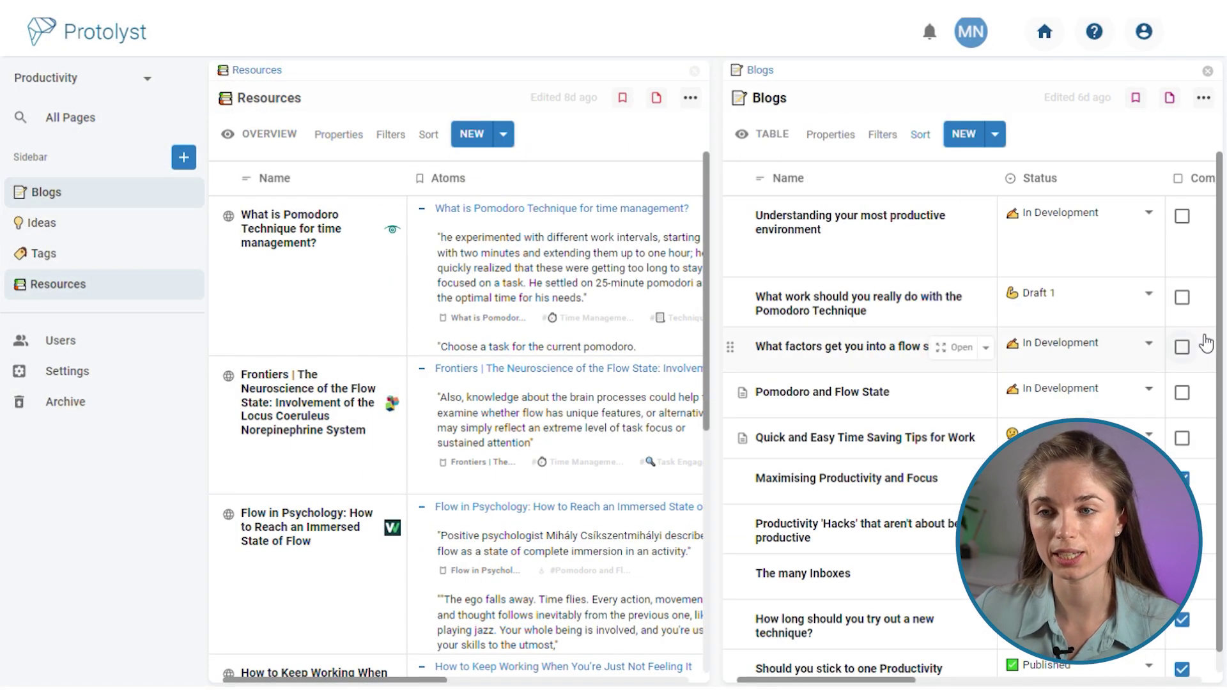
{"action": "left_click", "coordinate": [957, 221]}
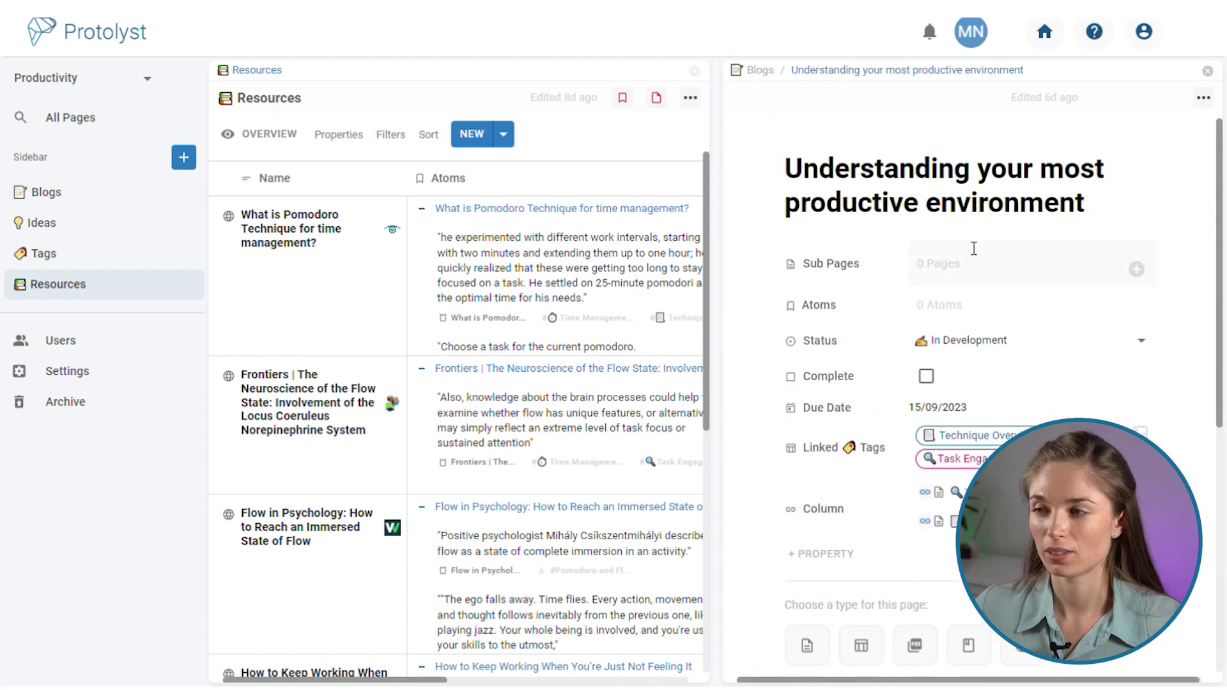
{"action": "left_click", "coordinate": [808, 646]}
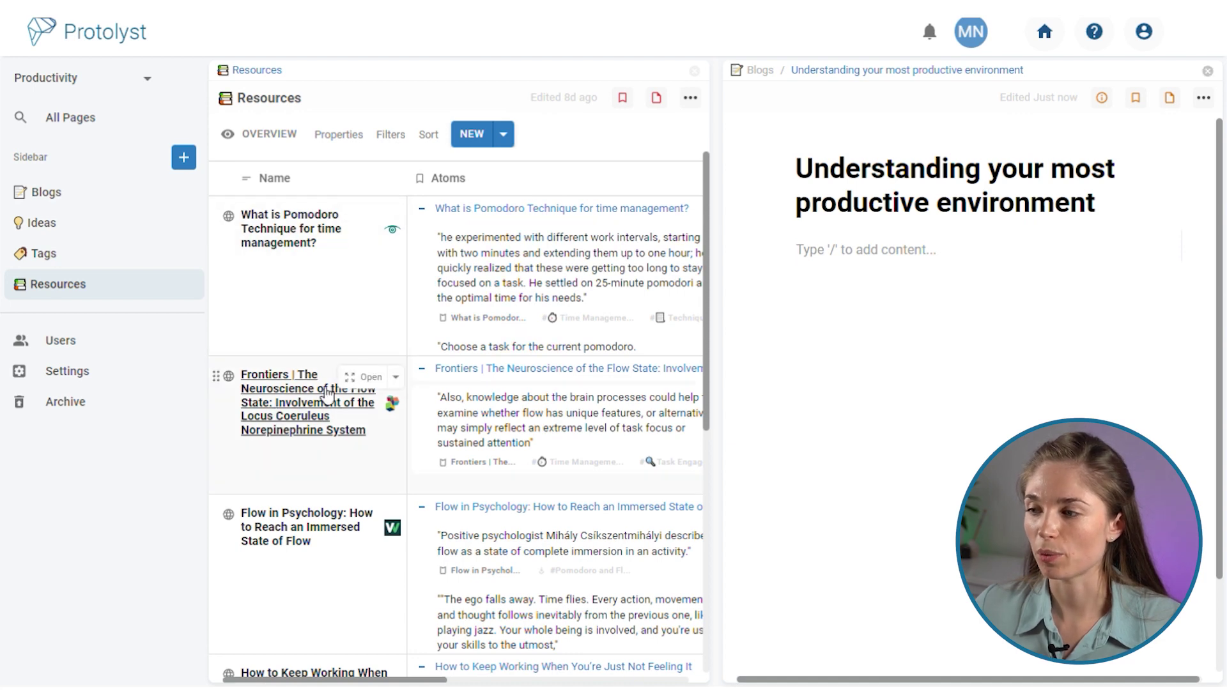
Step: Capture the Frontiers passage on flow in mundane situations into the blog, then return to Resources
{"action": "left_click", "coordinate": [358, 379]}
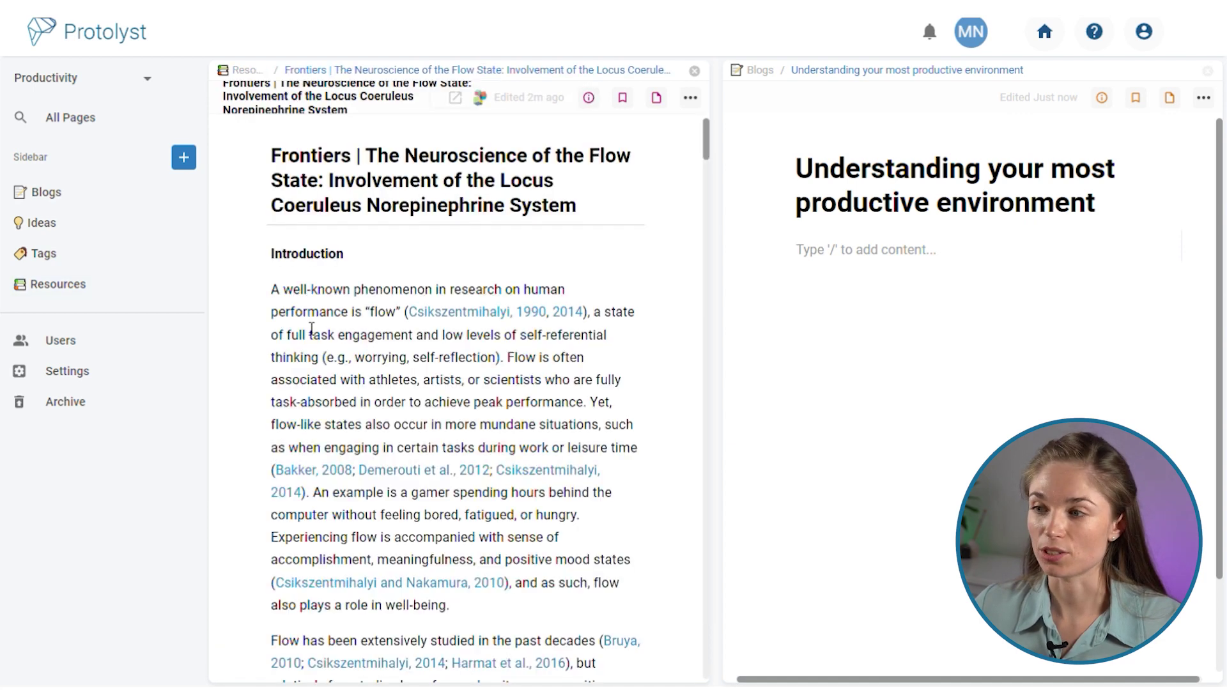
{"action": "left_click_drag", "start_coordinate": [592, 403], "coordinate": [914, 257]}
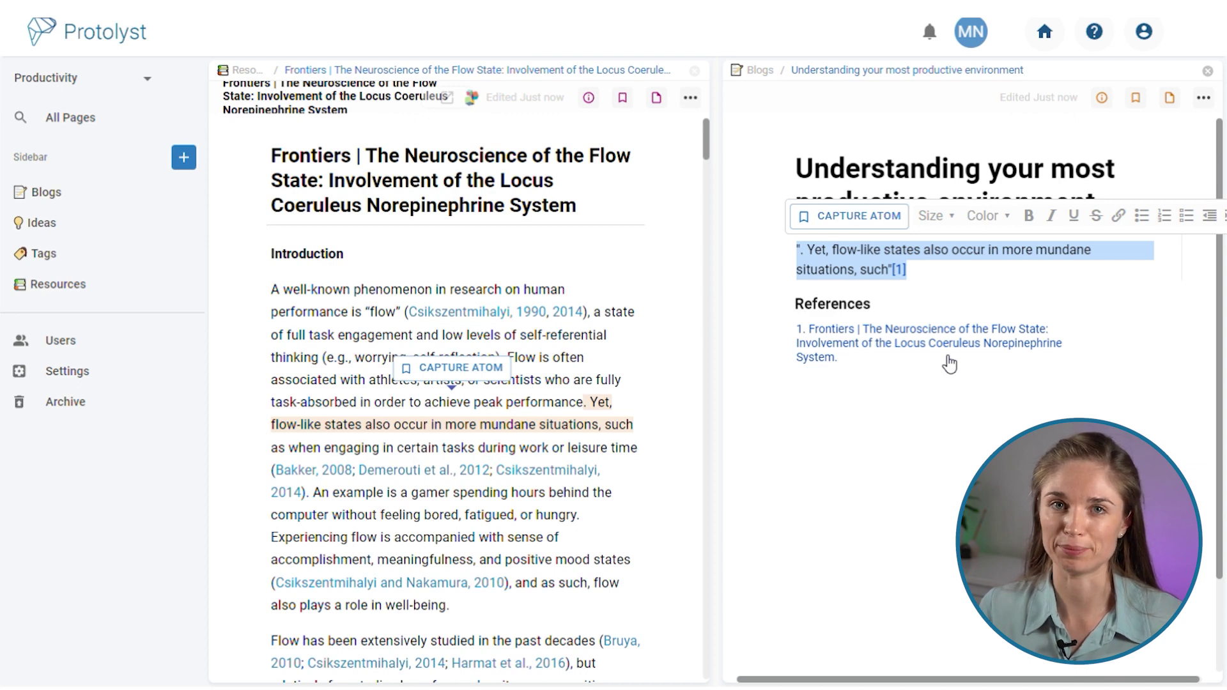
{"action": "left_click", "coordinate": [942, 304]}
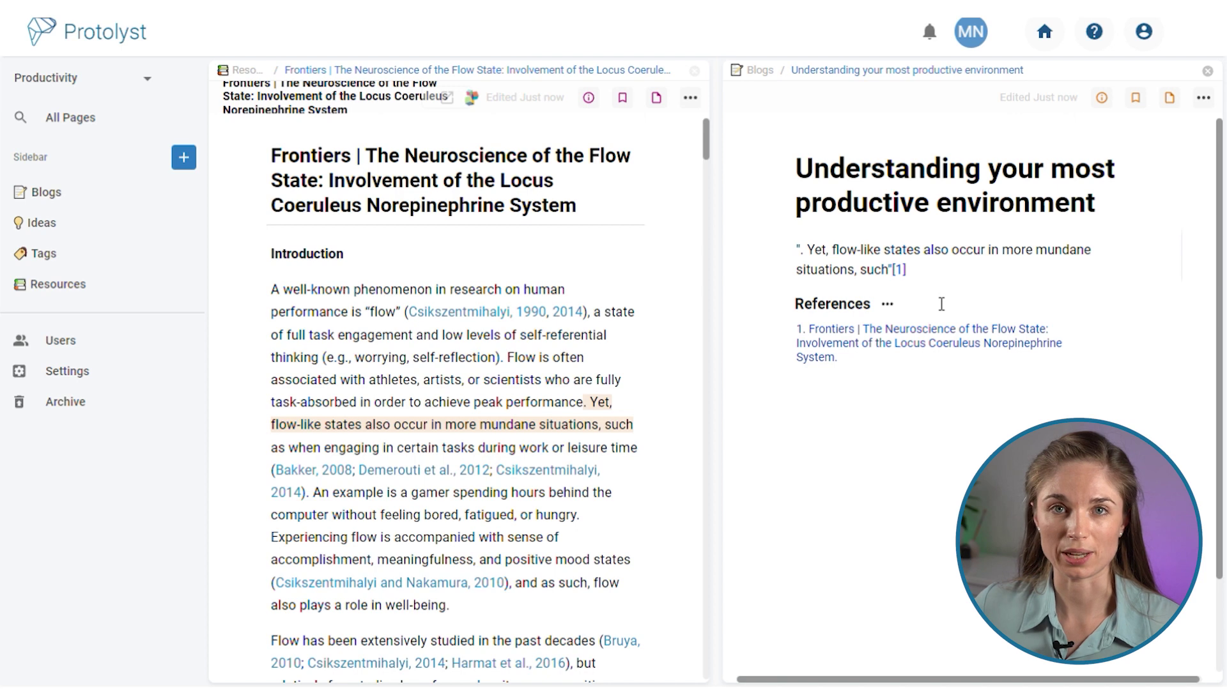
{"action": "left_click", "coordinate": [242, 69]}
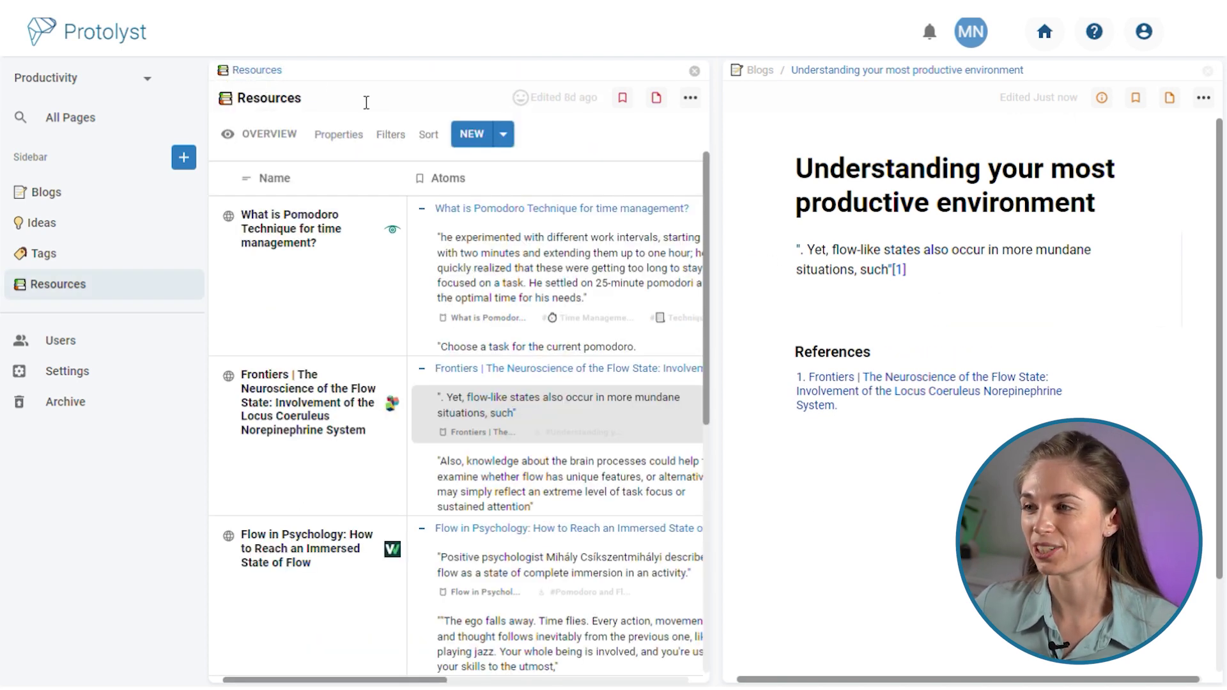
Step: Drag the Flow in Psychology 'flow is likely to occur…' quote into the blog below the first quote
{"action": "scroll", "coordinate": [562, 500], "scroll_direction": "down", "scroll_amount": 1}
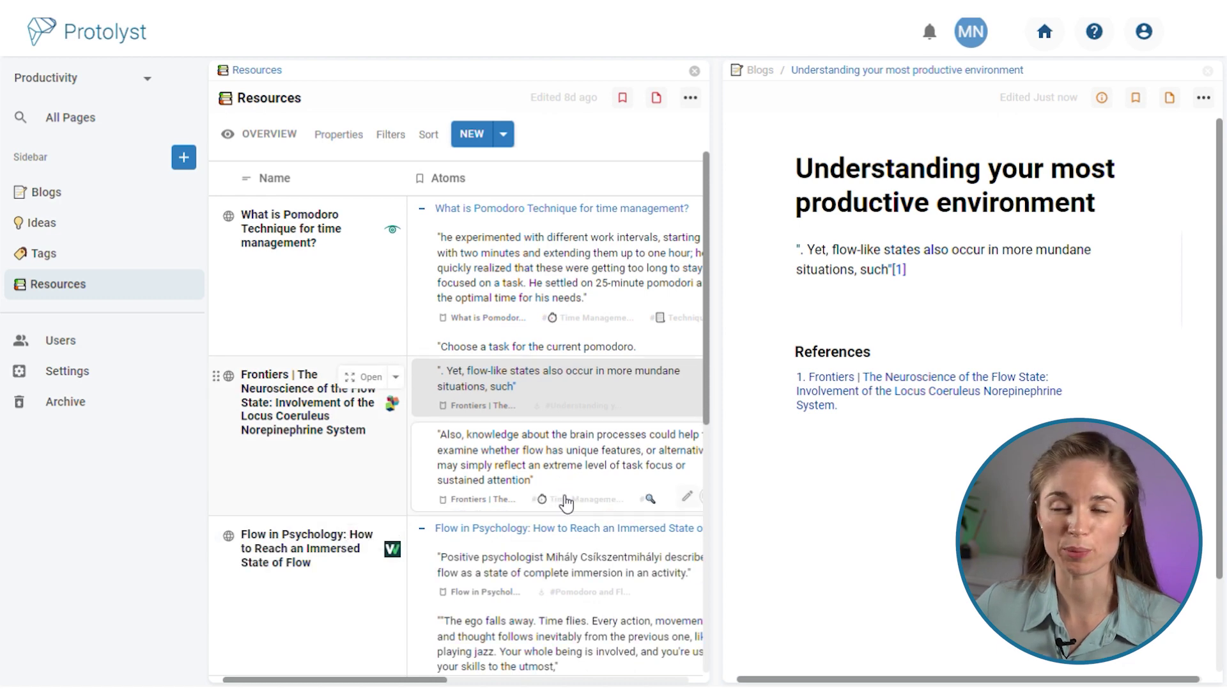
{"action": "scroll", "coordinate": [544, 569], "scroll_direction": "down", "scroll_amount": 3}
{"action": "scroll", "coordinate": [481, 634], "scroll_direction": "down", "scroll_amount": 3}
{"action": "left_click_drag", "start_coordinate": [481, 636], "coordinate": [937, 307]}
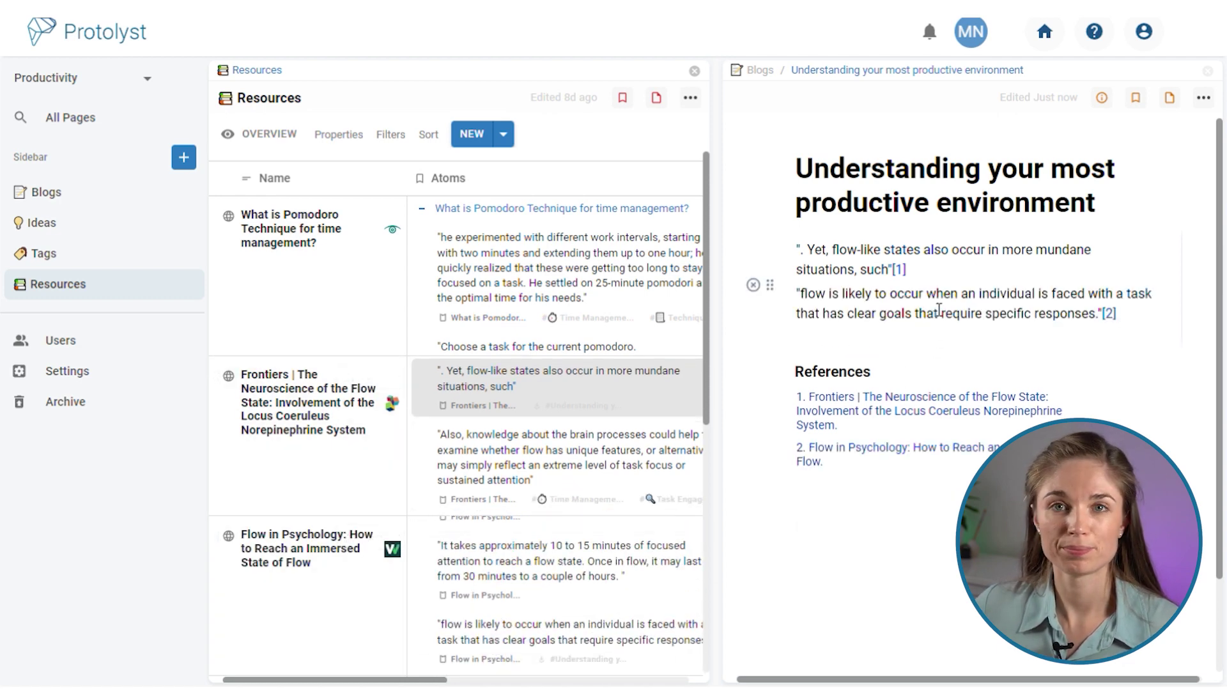